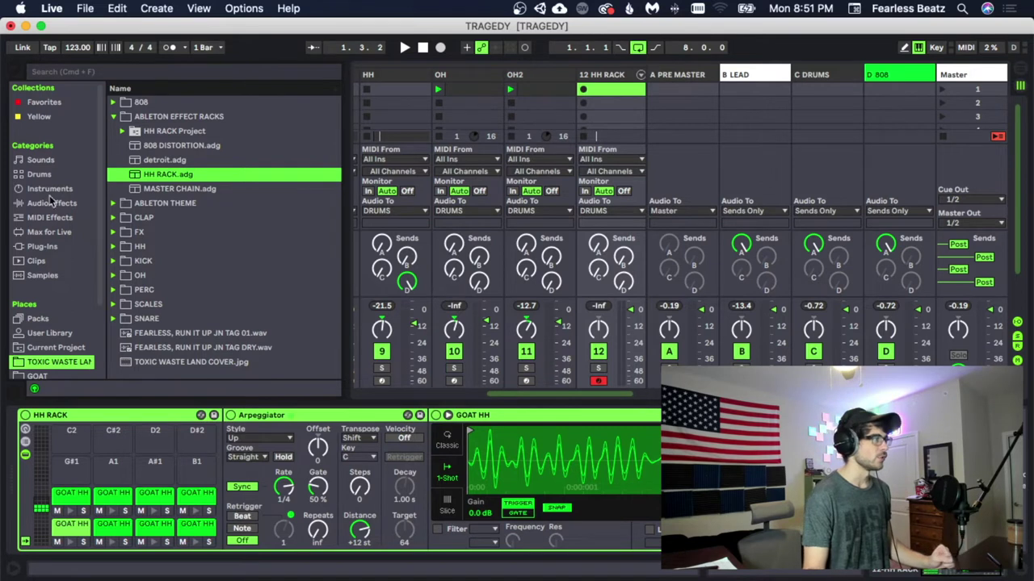
Step: Show the Instruments category in the browser, listing Drum Rack, Simpler and Sampler
click(40, 175)
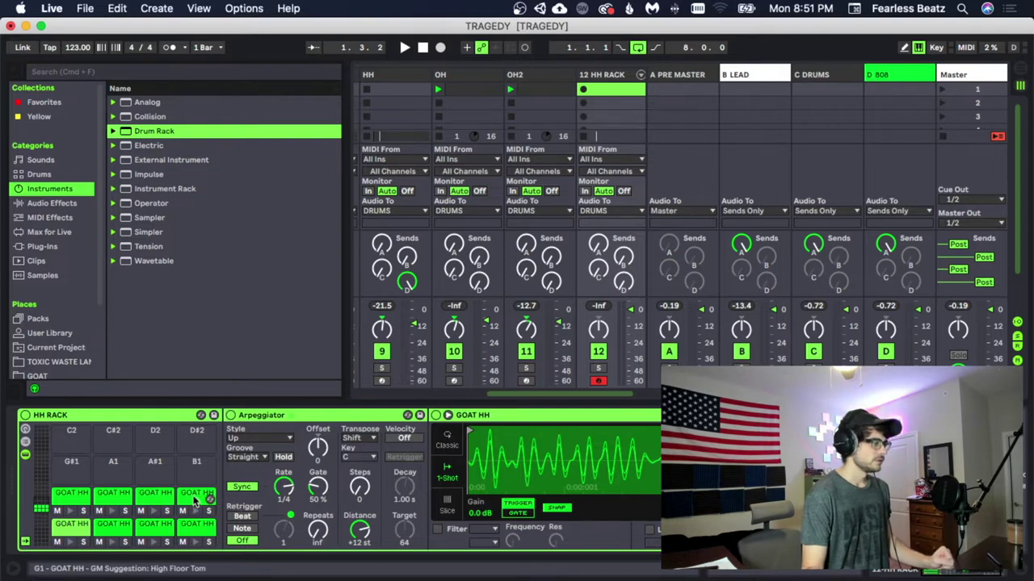
Step: Select the hi-hat rack's Arpeggiator device to set its Rate to 1/12
click(275, 417)
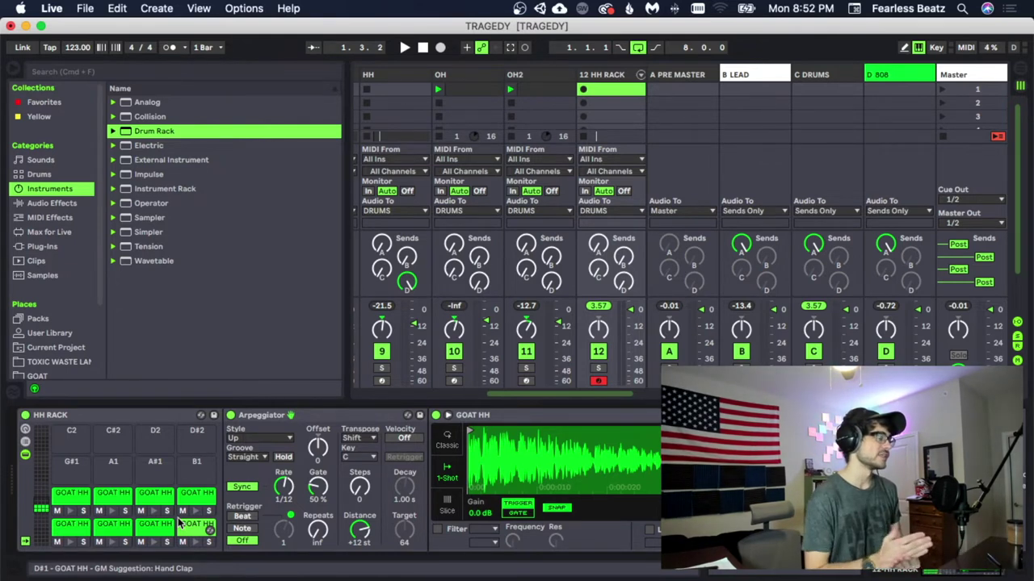
click(285, 426)
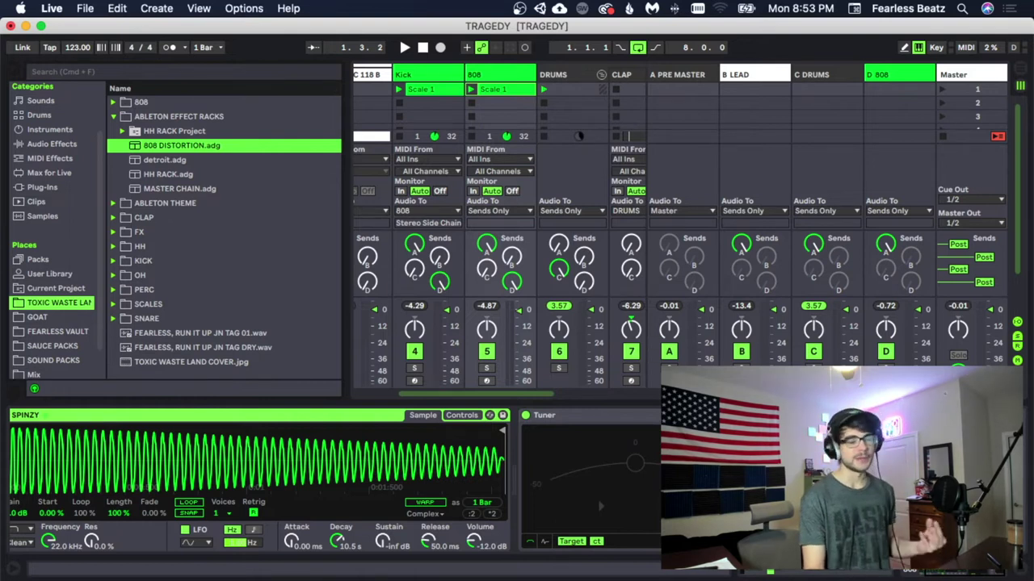
Step: Load 808 DISTORTION.adg from the browser onto the 808 track
key(Return)
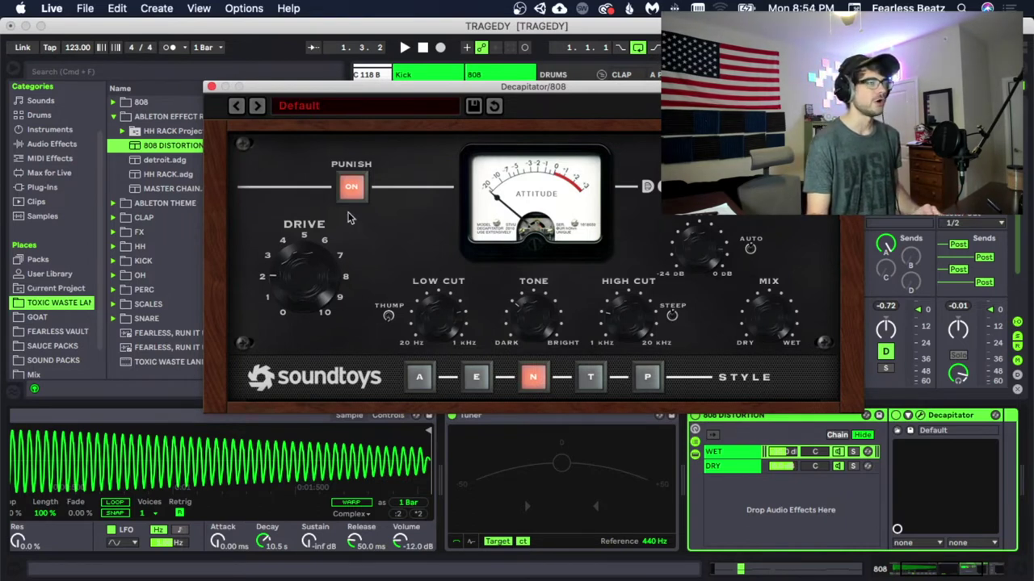
Step: Close Decapitator, solo the 808 track, and toggle the 808 Distortion rack off and on
key(super+alt+p)
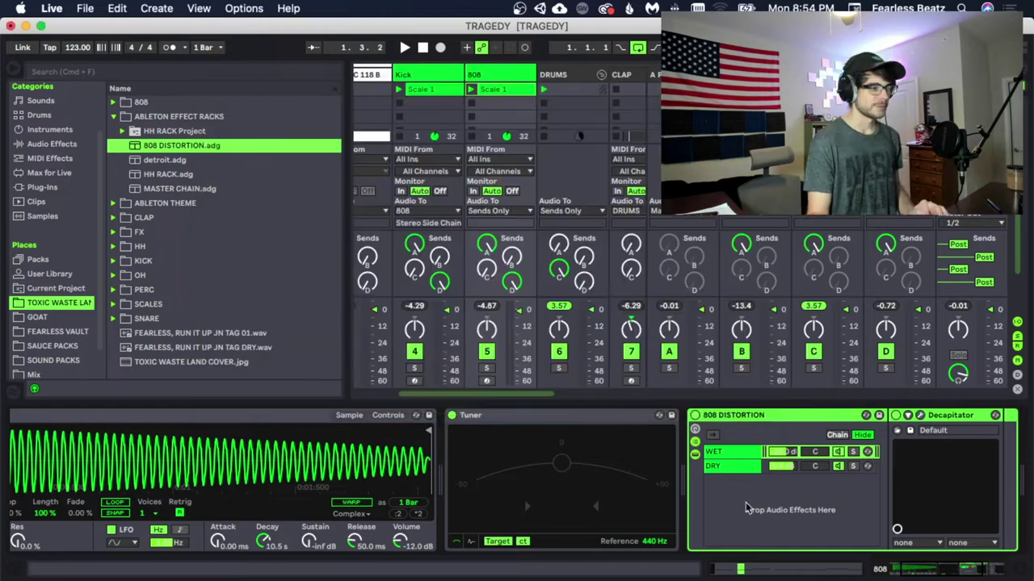
click(827, 505)
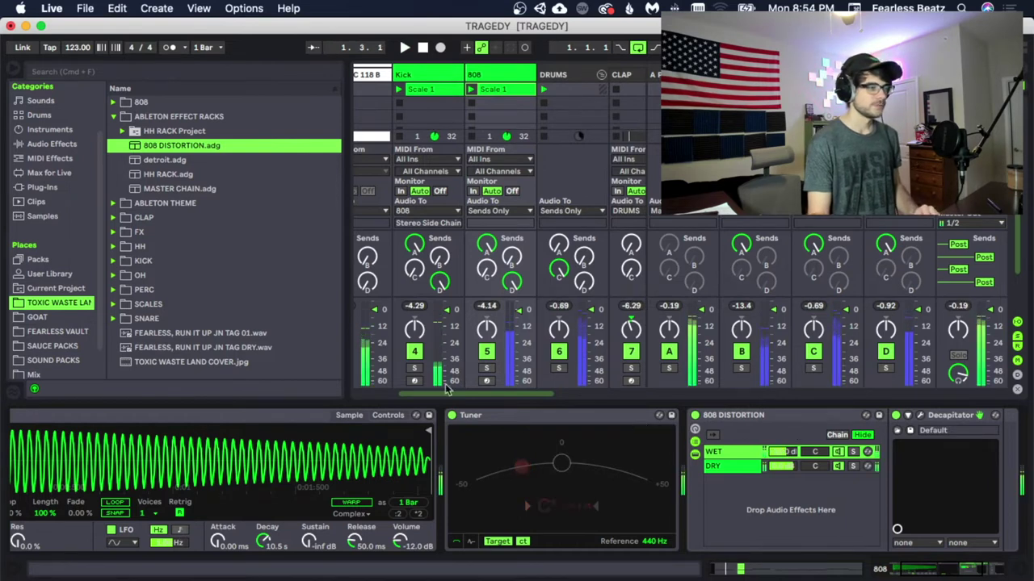
click(486, 368)
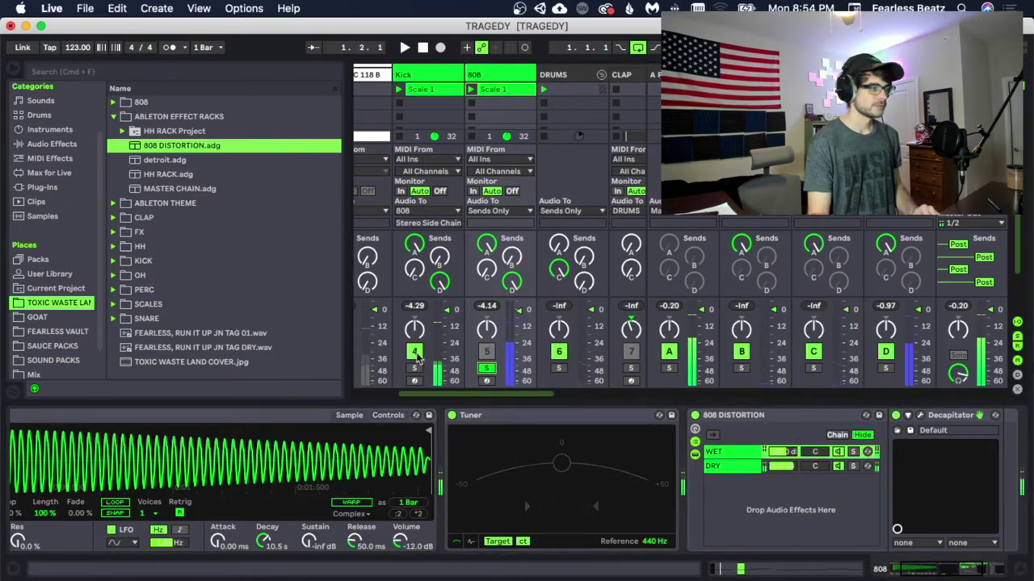
click(694, 416)
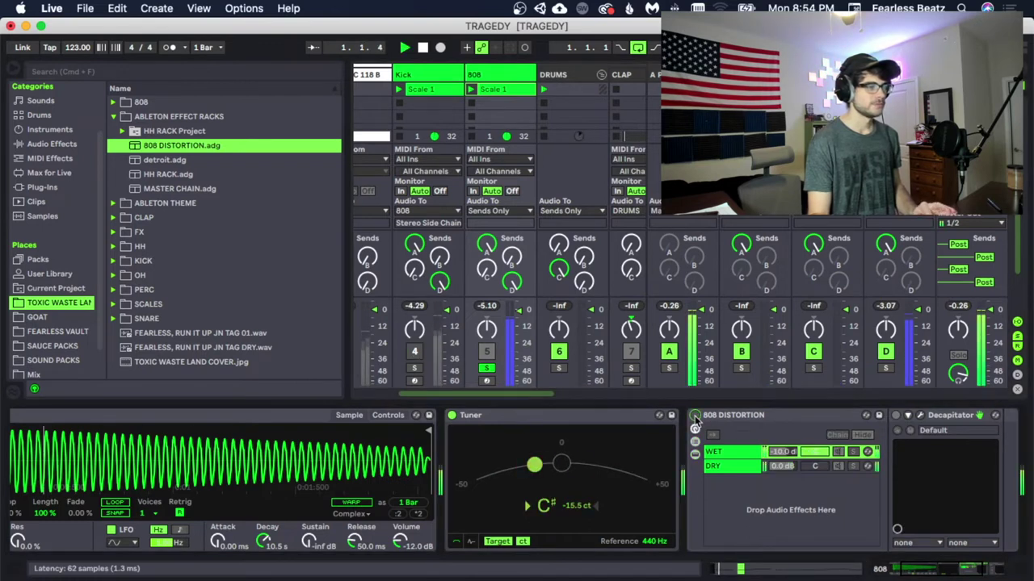
click(694, 415)
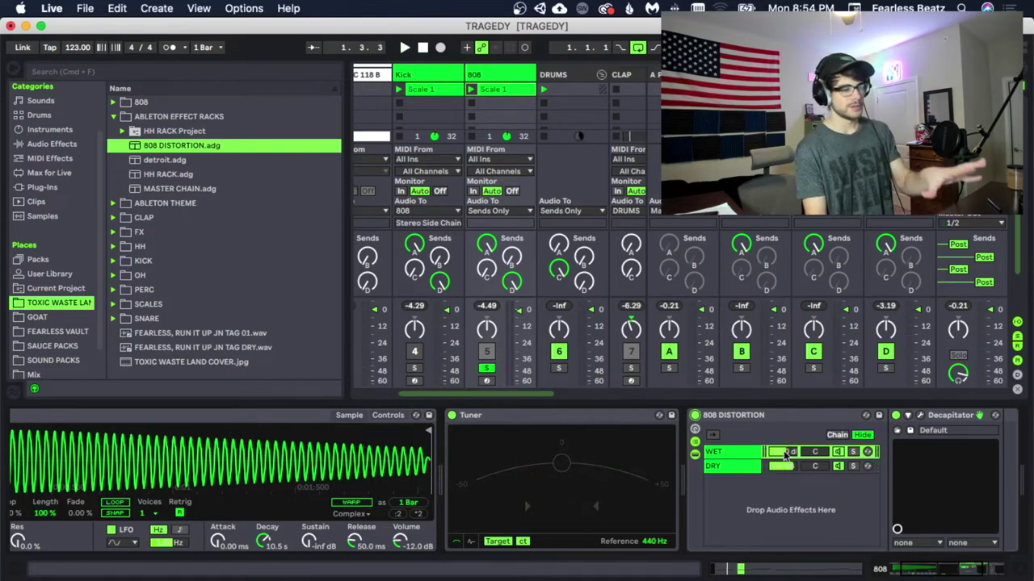
Step: Select the Wet chain, recompare dry versus distorted 808, stop playback and unsolo
click(785, 457)
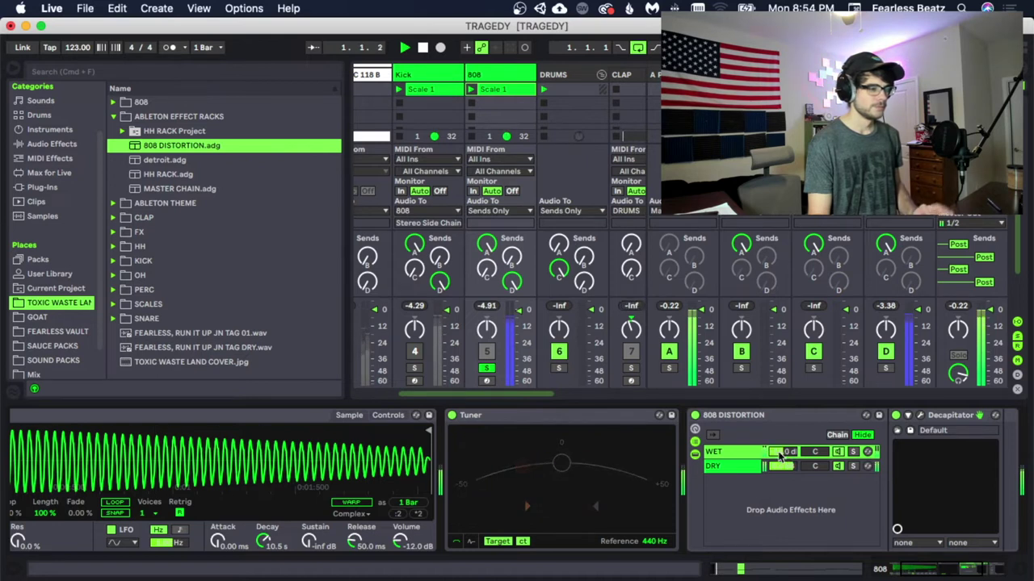
click(695, 415)
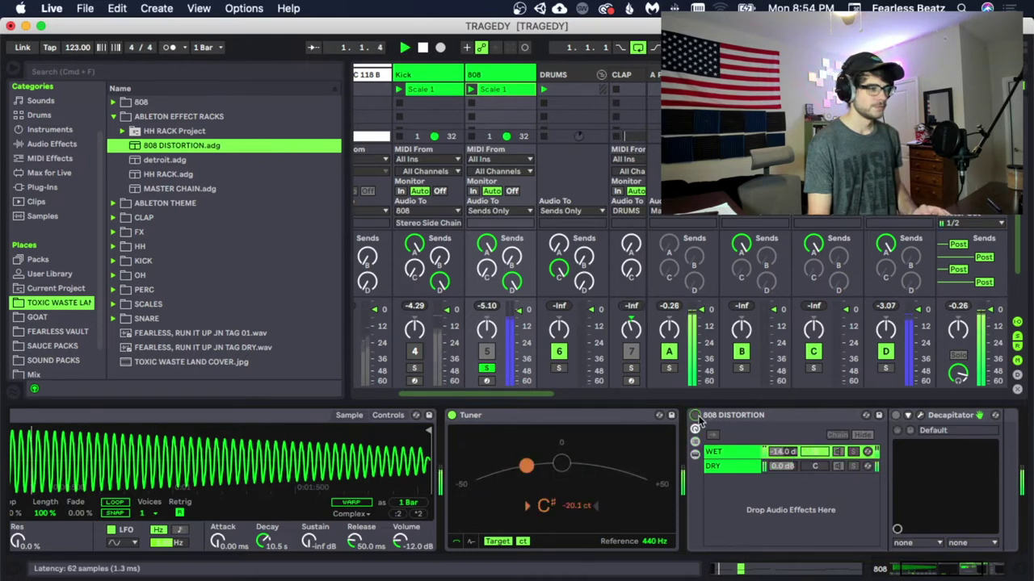
click(695, 416)
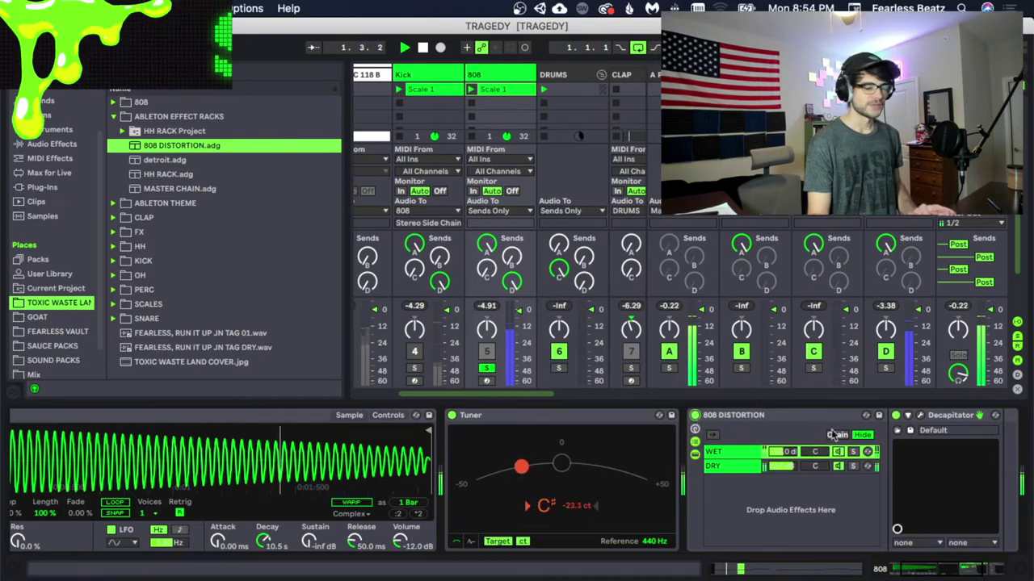
key(space)
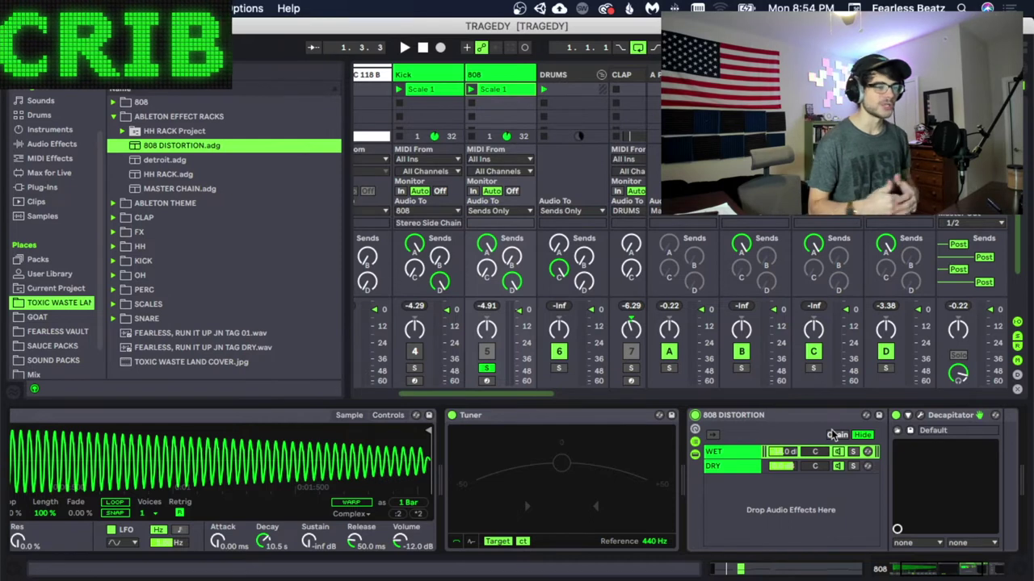
click(487, 369)
Step: Re-enable track 4, close the Decapitator window and select the 808 Distortion rack
click(416, 358)
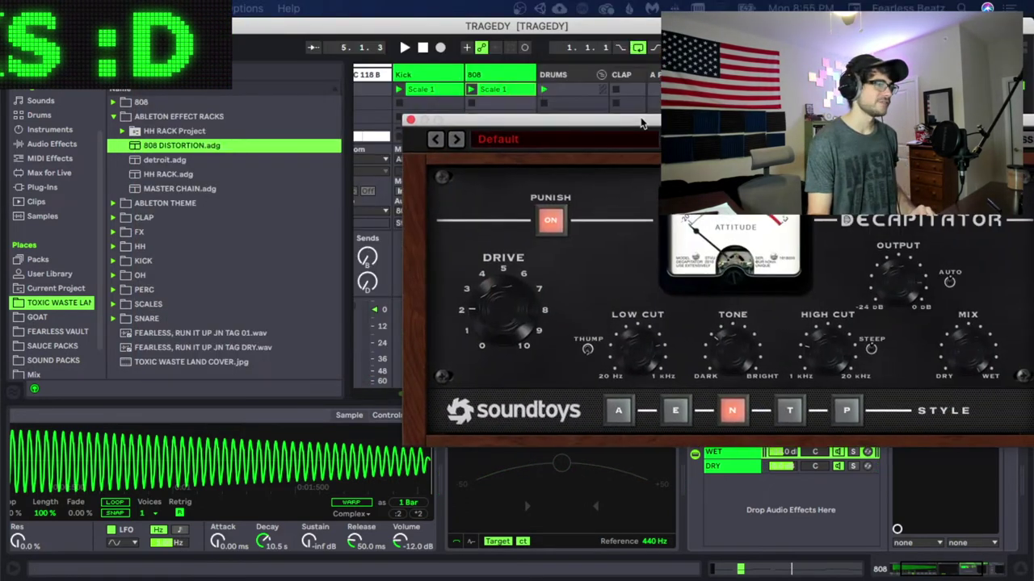
drag(642, 123, 506, 96)
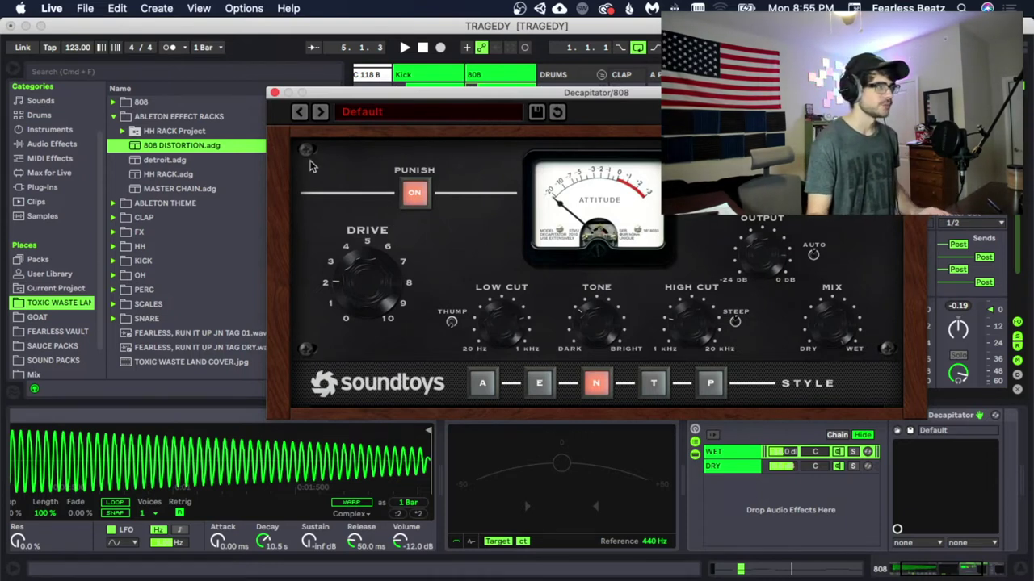
click(274, 92)
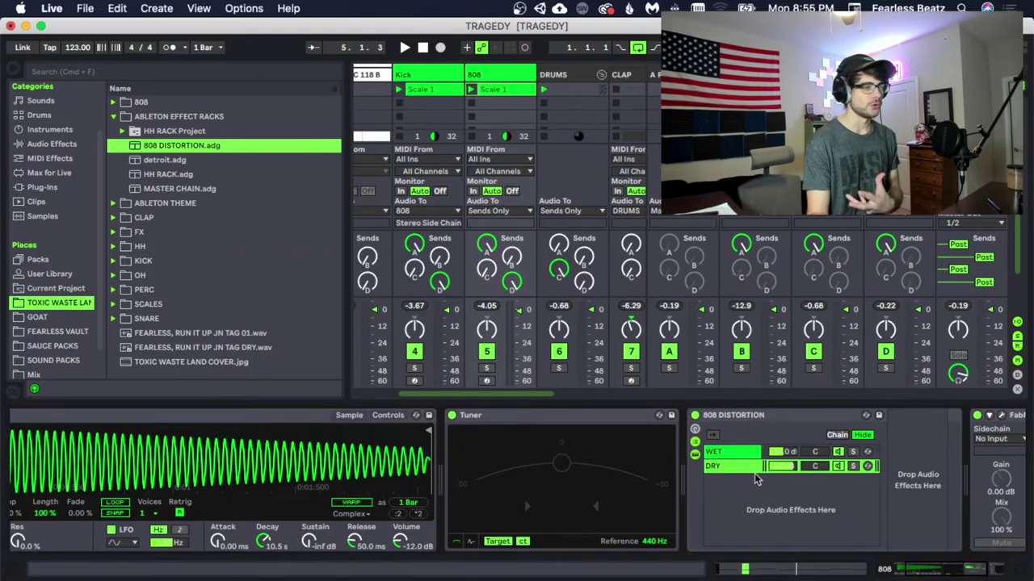
click(743, 462)
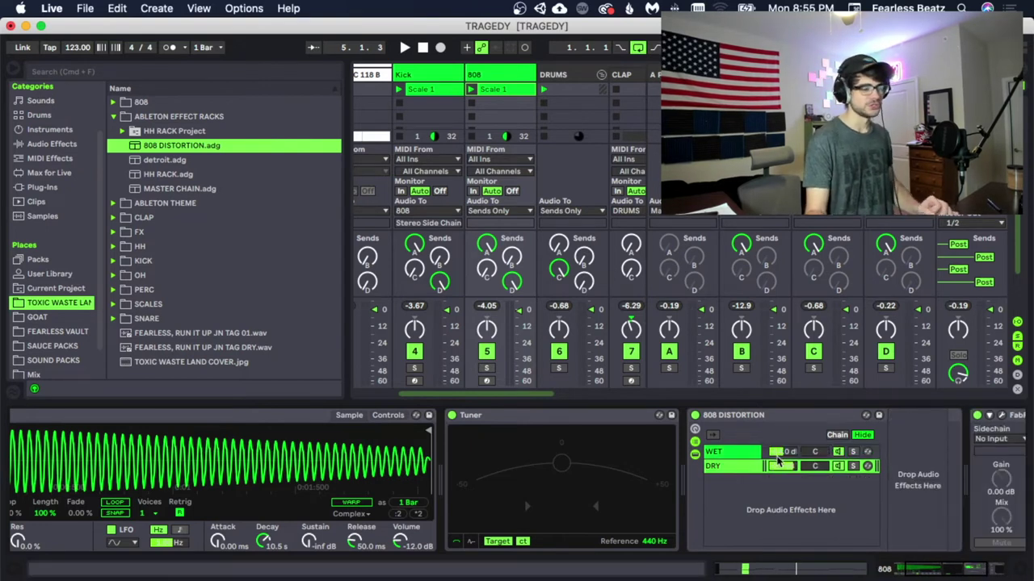
click(755, 418)
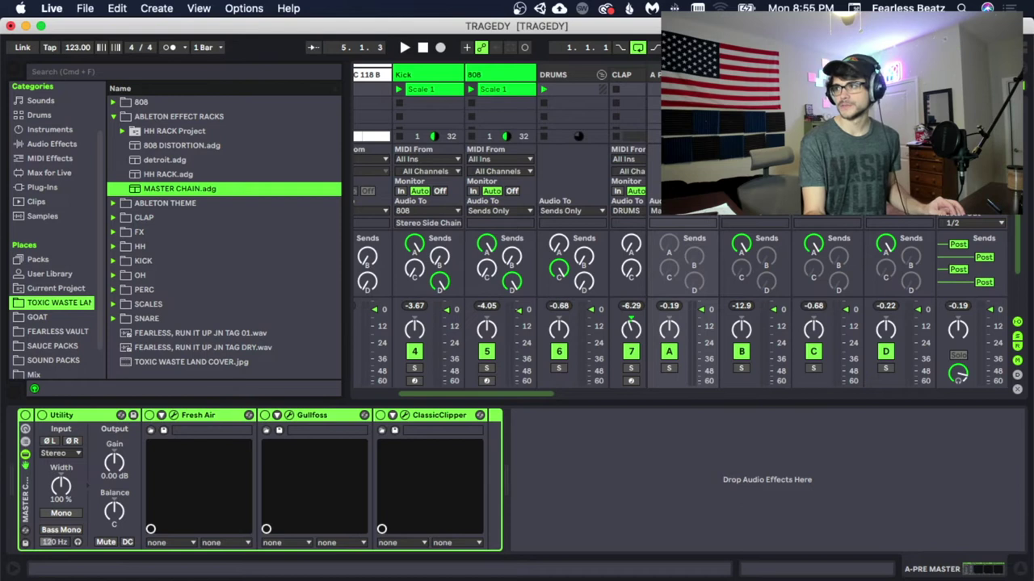
click(393, 415)
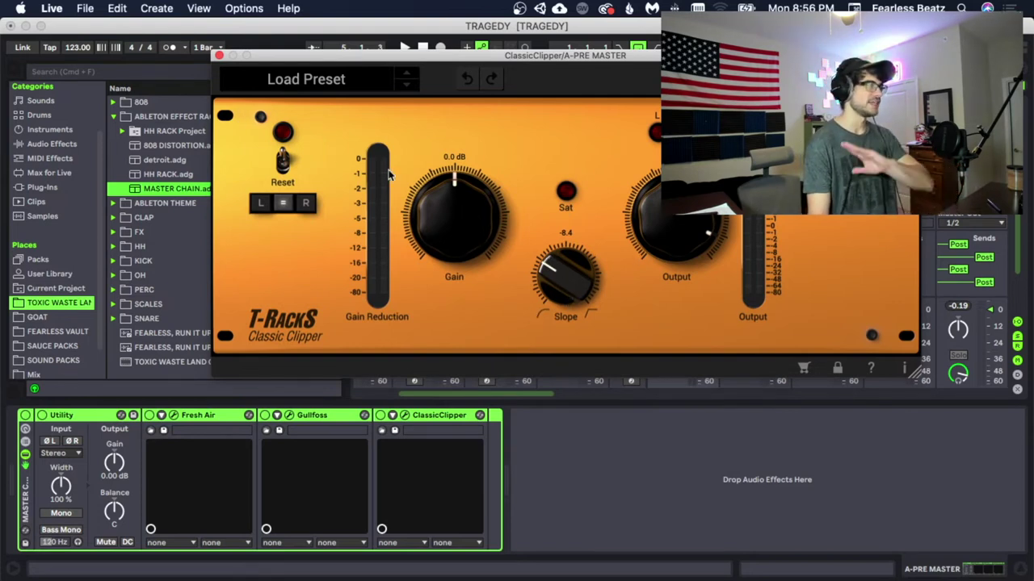
click(218, 56)
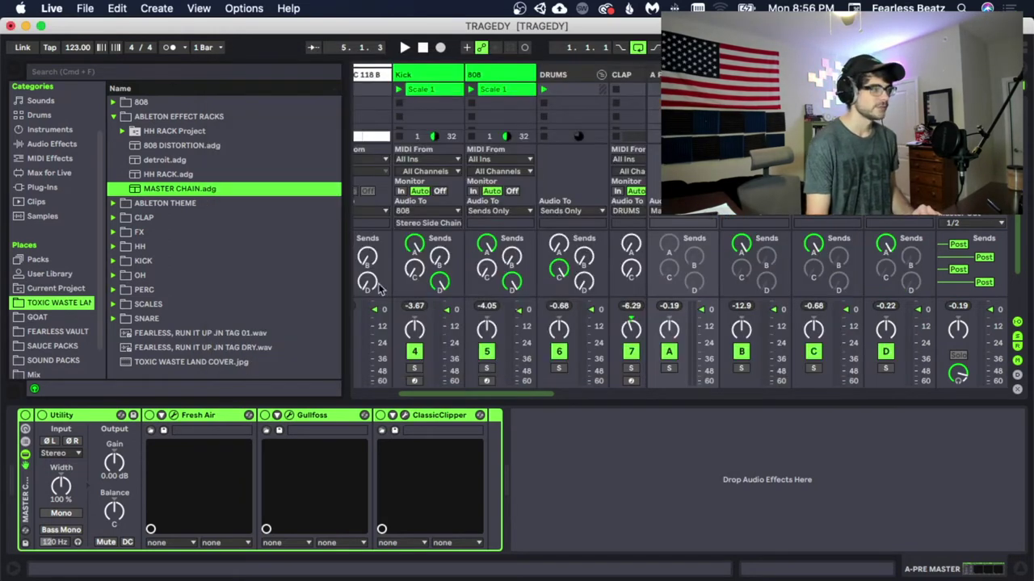
click(337, 418)
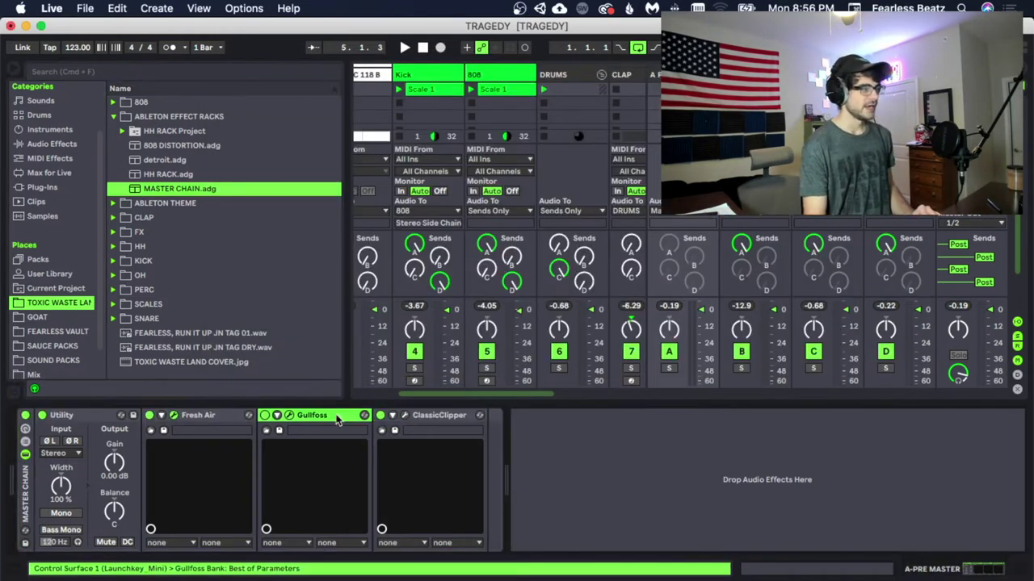
click(289, 415)
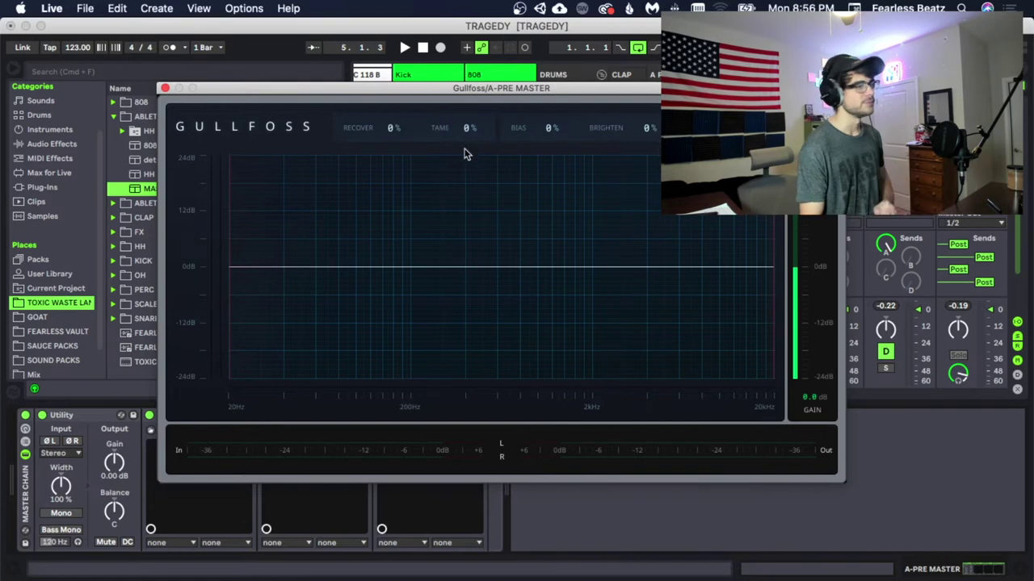
drag(300, 97, 330, 102)
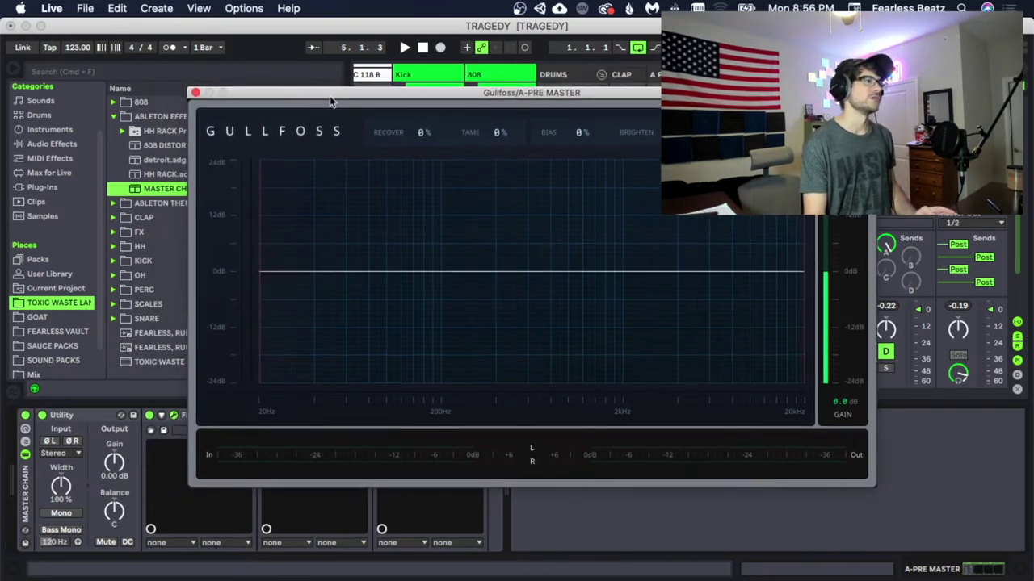
click(196, 94)
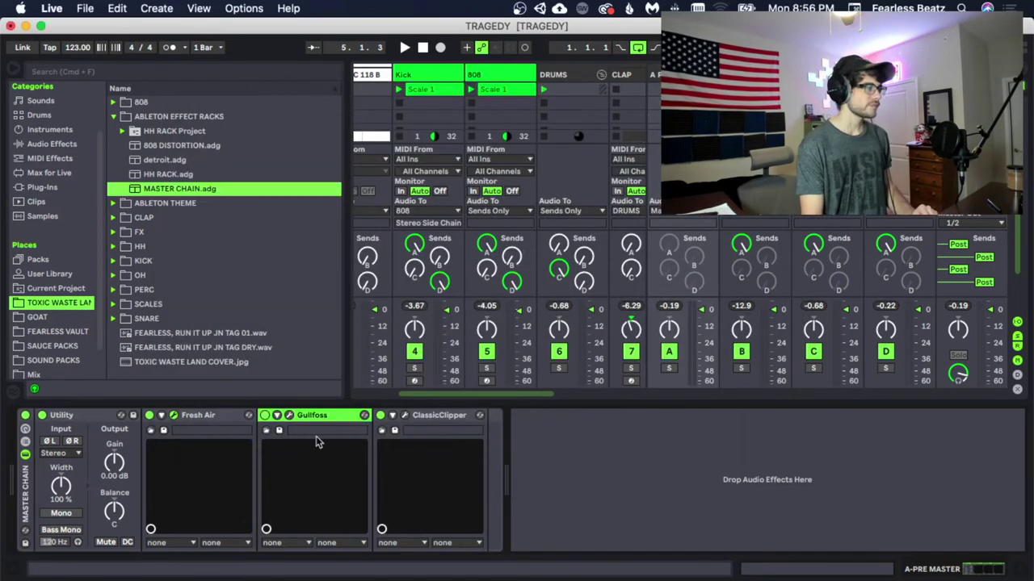
click(216, 420)
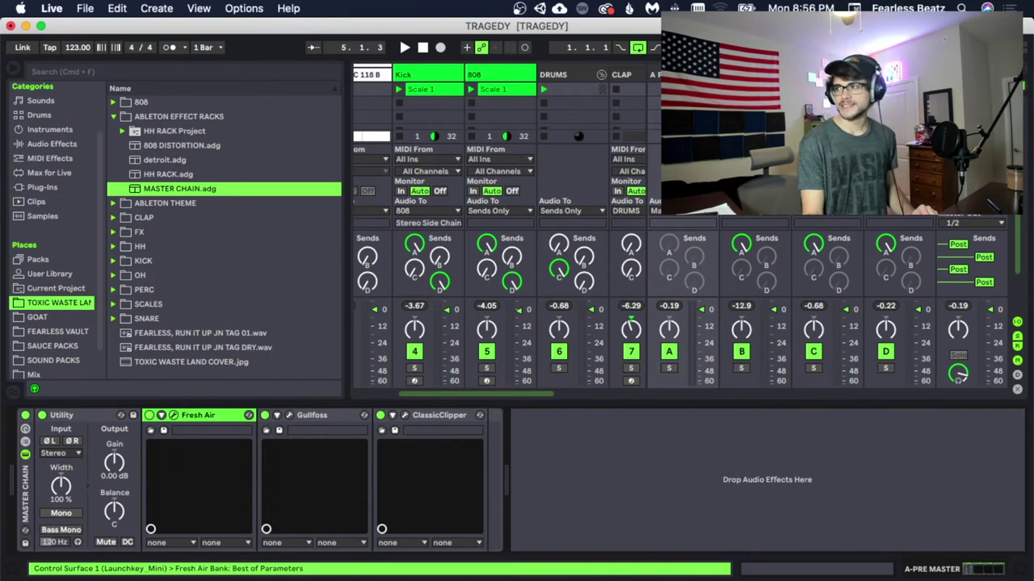
Step: Raise Fresh Air's MID AIR knob to 1 in the Master Chain and close the window
click(174, 415)
mouse_move(444, 68)
mouse_down()
mouse_move(620, 86)
mouse_move(597, 67)
mouse_up()
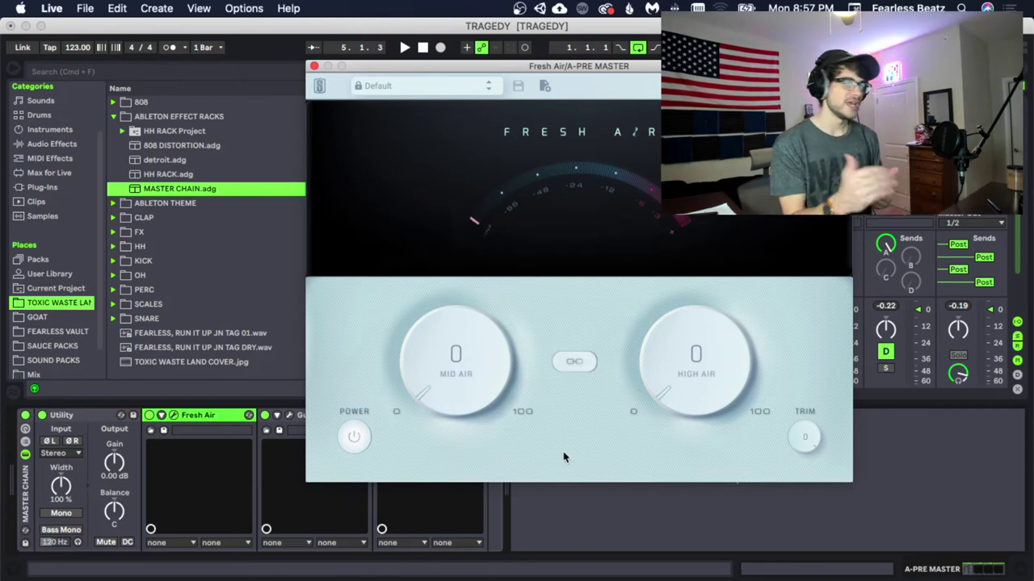
drag(456, 367, 457, 359)
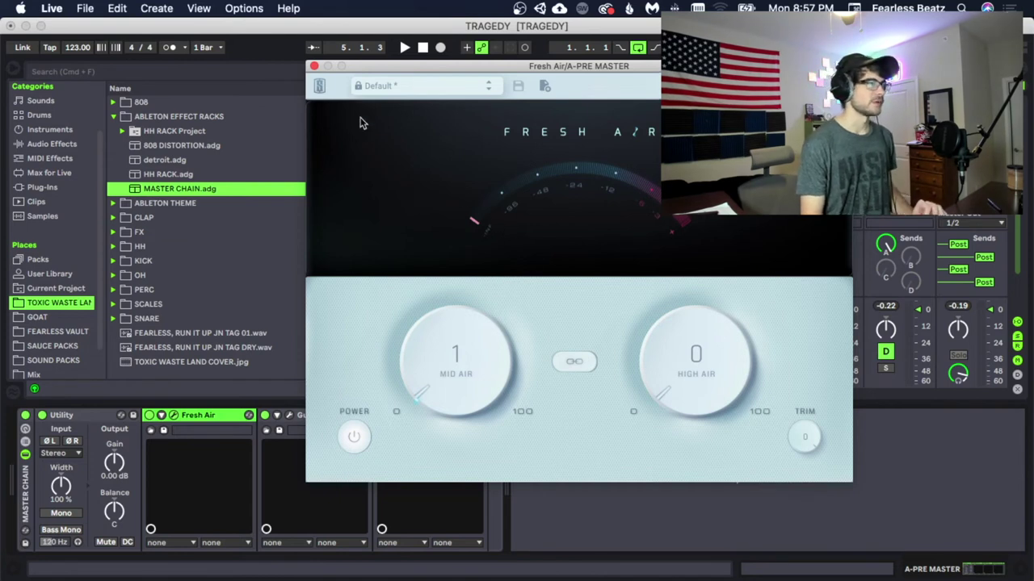
click(314, 67)
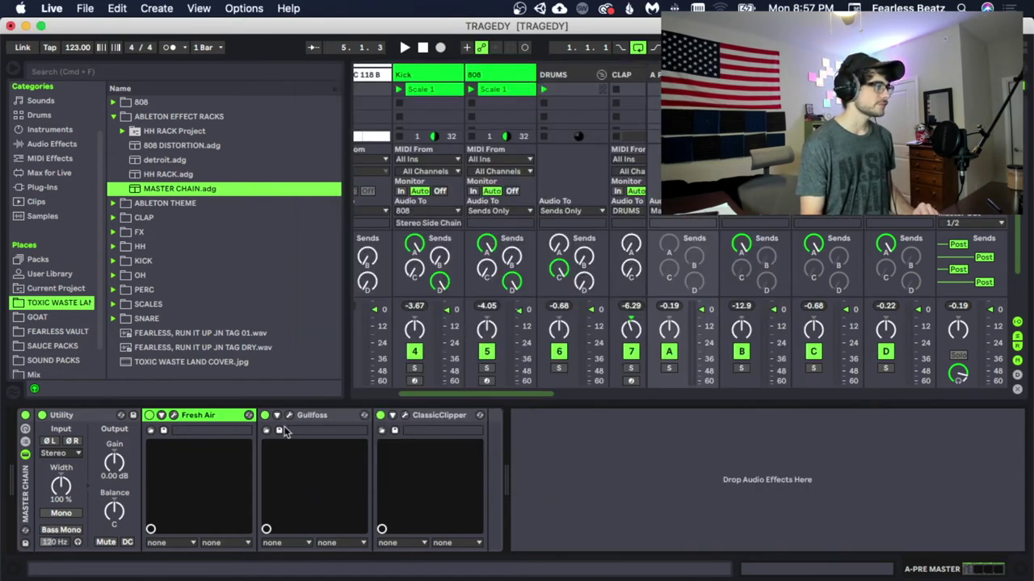
click(77, 418)
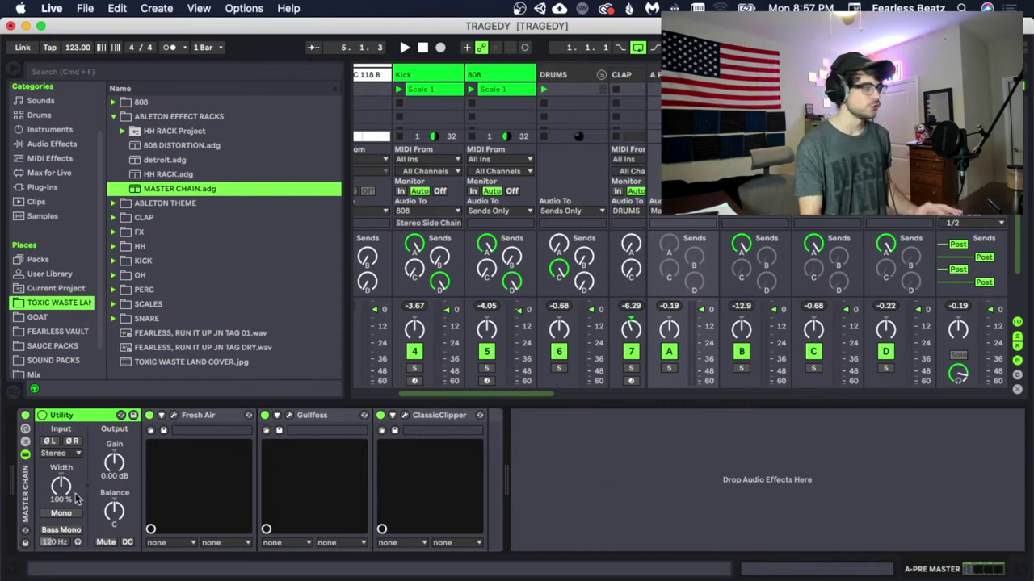
click(114, 462)
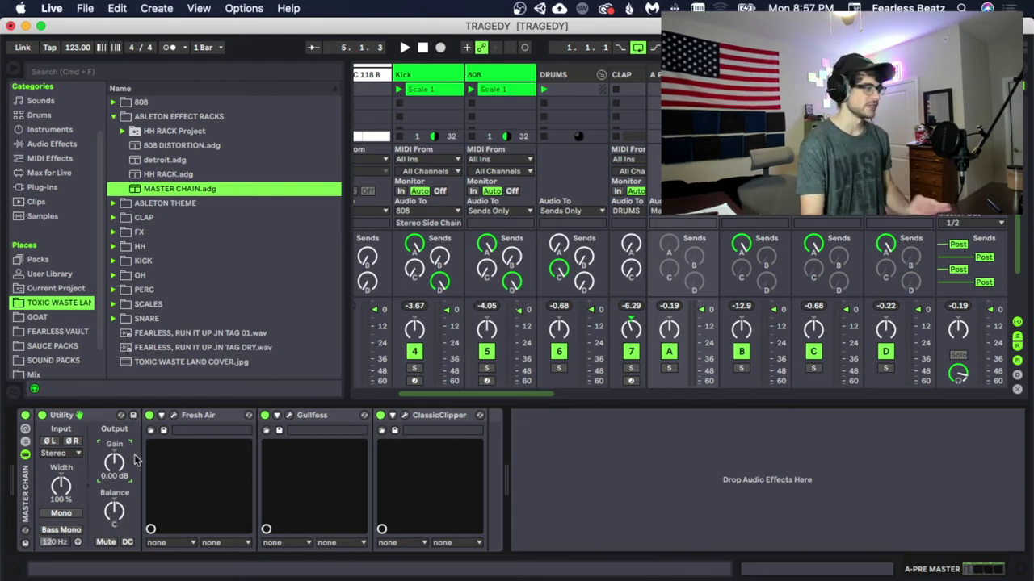
click(94, 442)
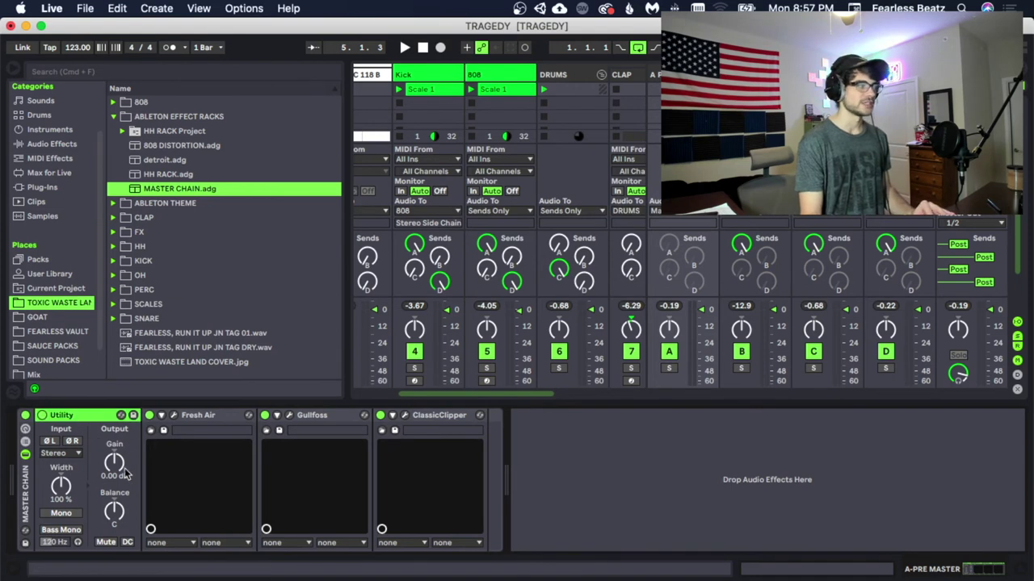